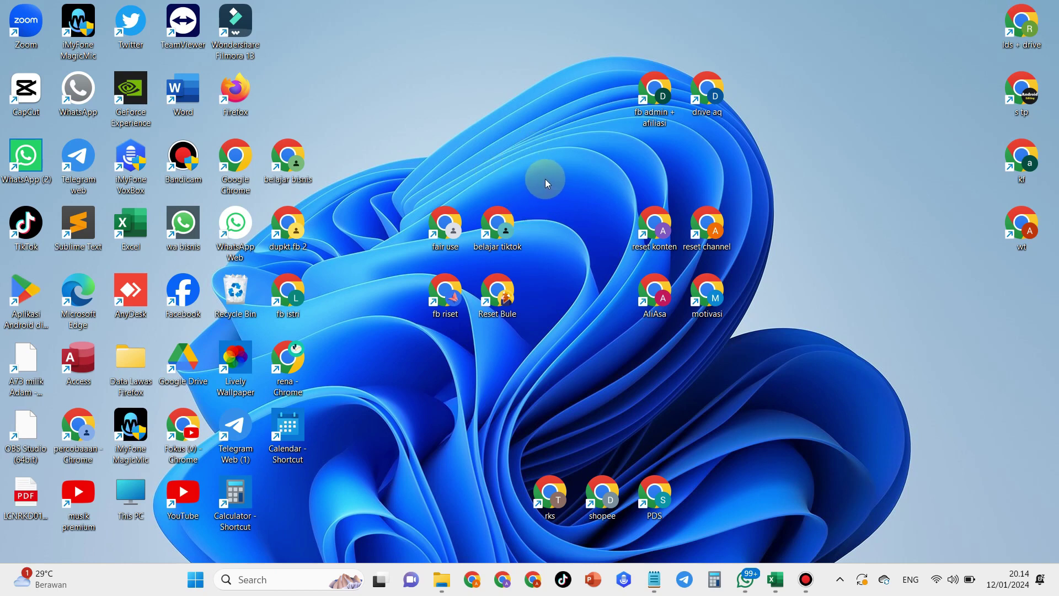
Refresh the Windows desktop three times from its right-click menu
{"action": "right_click", "coordinate": [537, 138]}
{"action": "left_click", "coordinate": [576, 198]}
{"action": "right_click", "coordinate": [551, 143]}
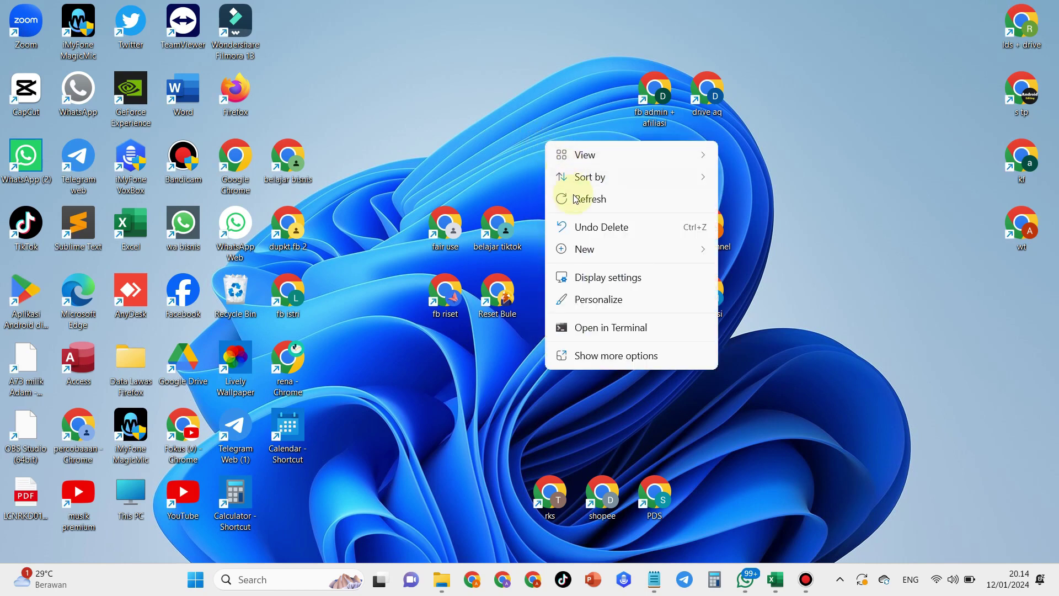
{"action": "left_click", "coordinate": [570, 196]}
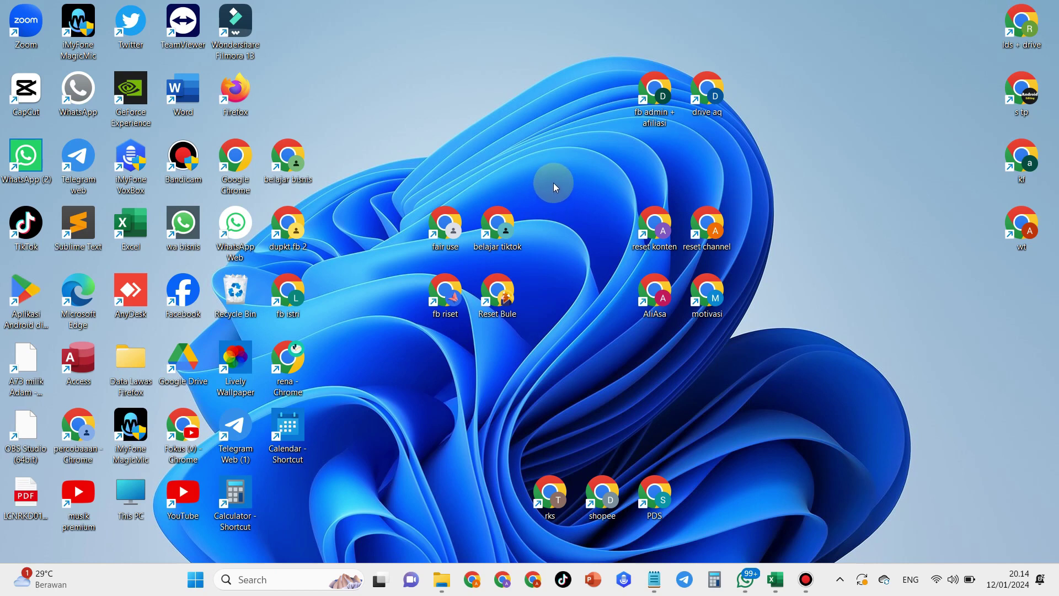
{"action": "right_click", "coordinate": [531, 135]}
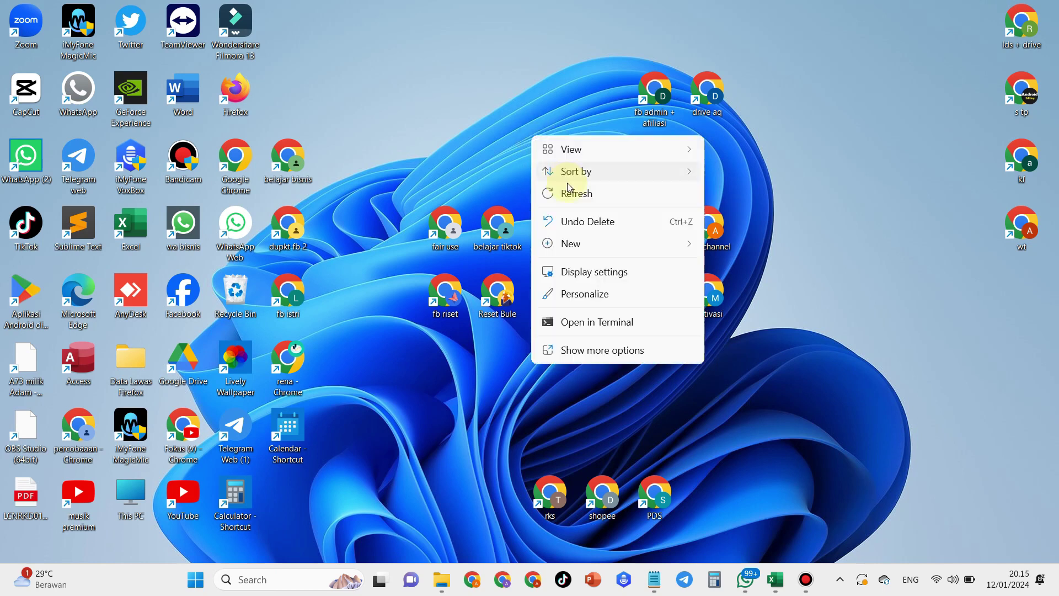
{"action": "left_click", "coordinate": [571, 189]}
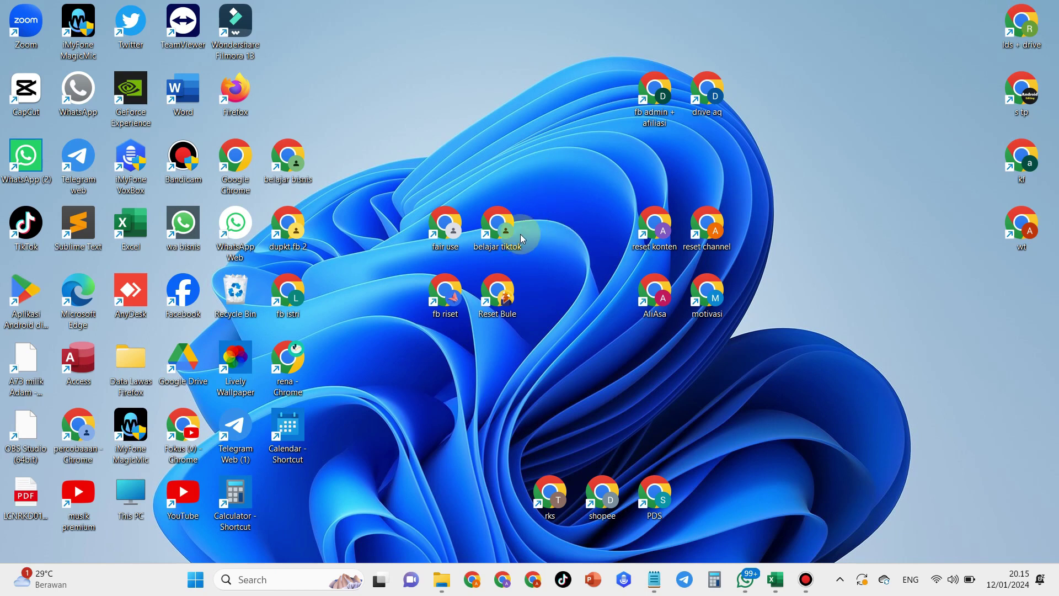
Launch Chrome from a desktop profile shortcut, maximized, and show the Manage profiles grid
{"action": "double_click", "coordinate": [457, 227]}
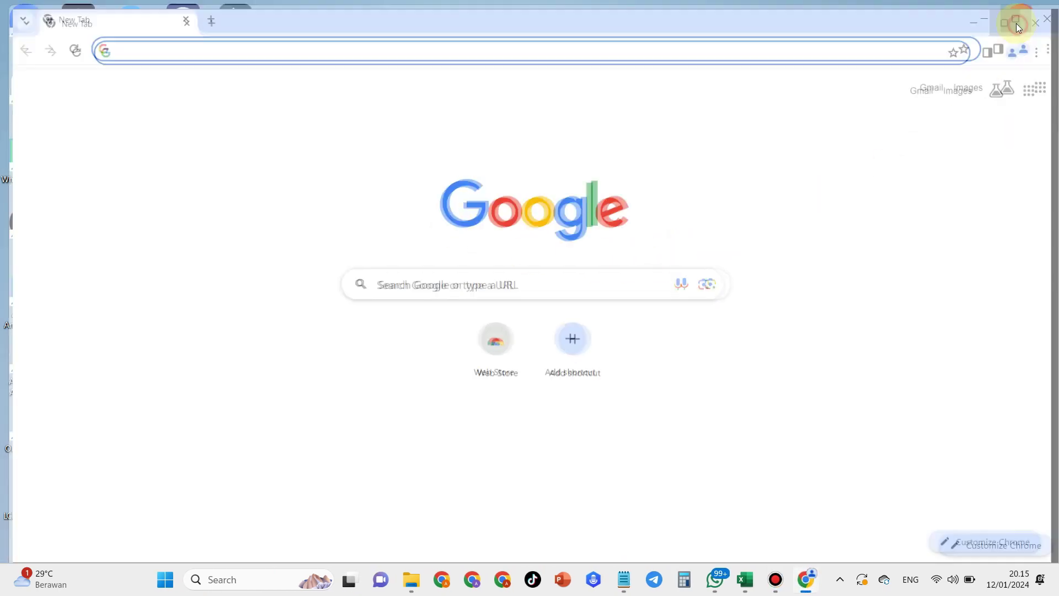
{"action": "left_click", "coordinate": [1015, 19]}
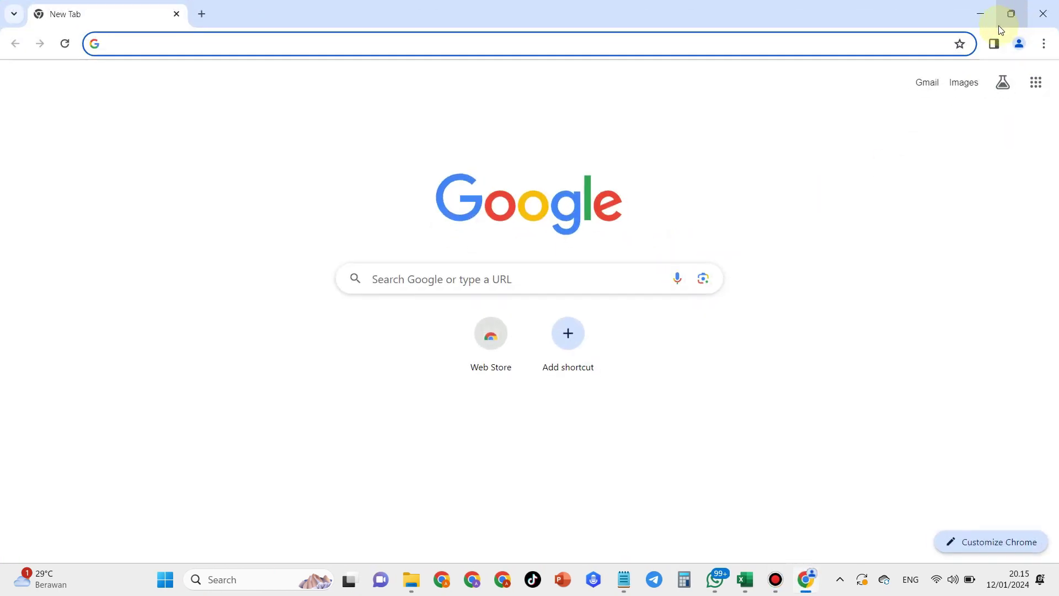
{"action": "left_click", "coordinate": [1019, 43]}
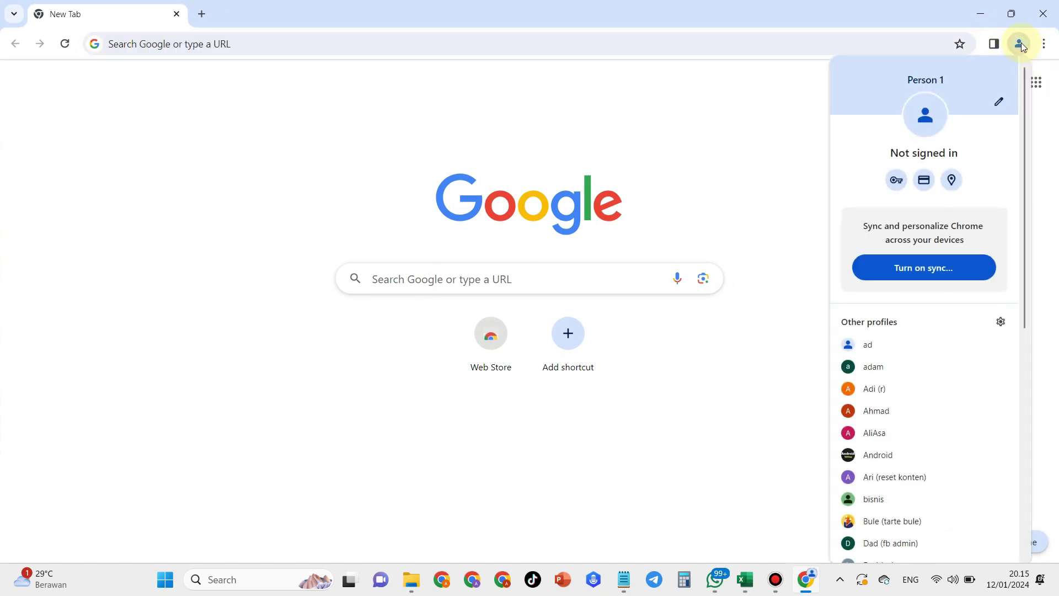
{"action": "left_click", "coordinate": [1000, 322]}
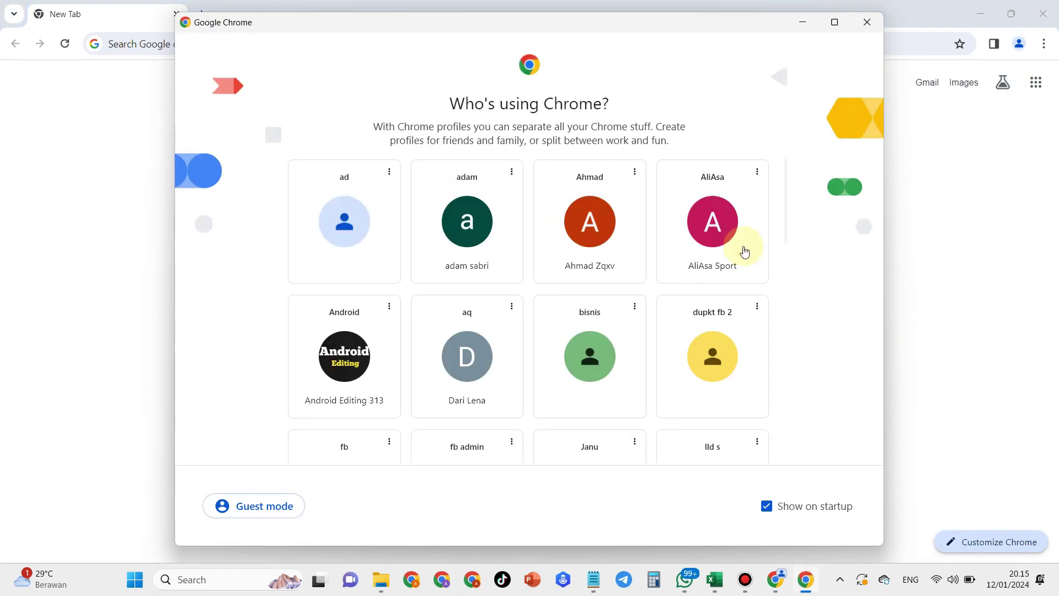
{"action": "scroll", "coordinate": [725, 248], "scroll_direction": "down", "scroll_amount": 5}
{"action": "scroll", "coordinate": [737, 331], "scroll_direction": "down", "scroll_amount": 4}
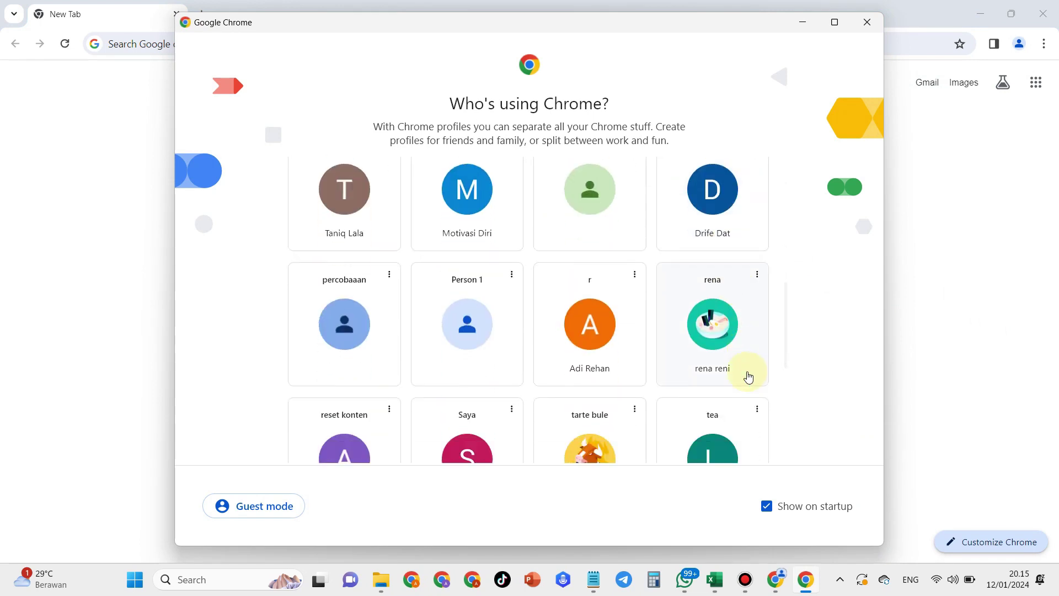
{"action": "scroll", "coordinate": [745, 373], "scroll_direction": "down", "scroll_amount": 4}
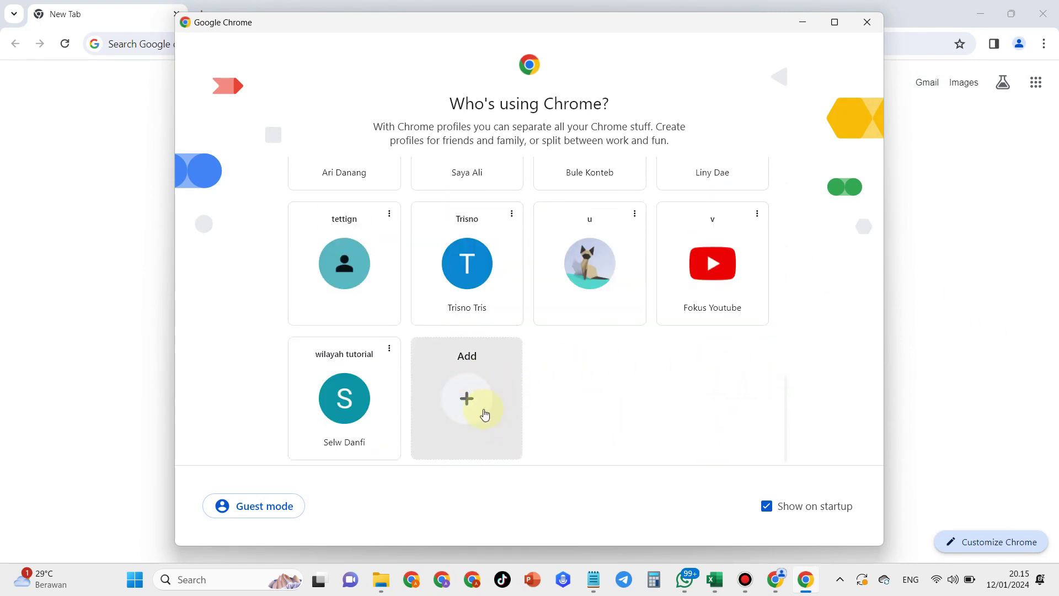
Choose the Add tile in the Who's using Chrome grid
{"action": "left_click", "coordinate": [469, 405]}
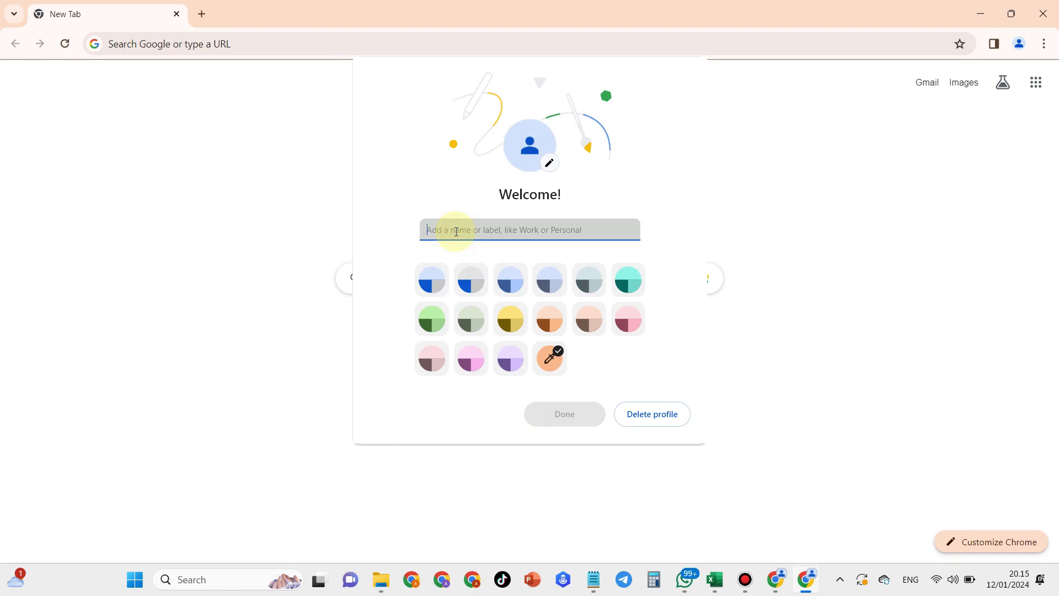
{"action": "type", "text": "how are you ?"}
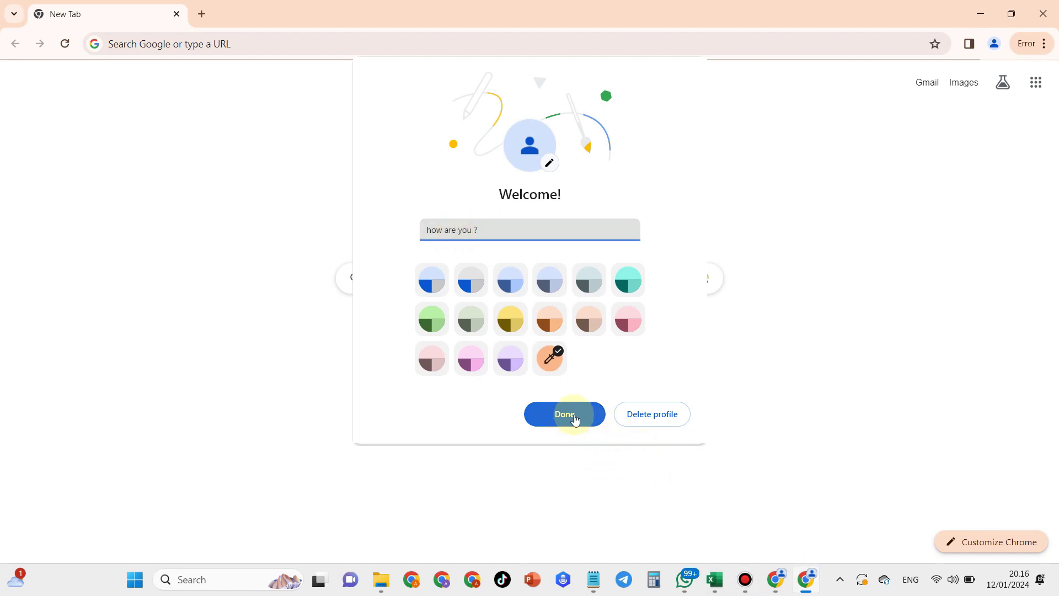
Finish the 'how are you ?' profile with the orange colour using Done
{"action": "left_click", "coordinate": [571, 415]}
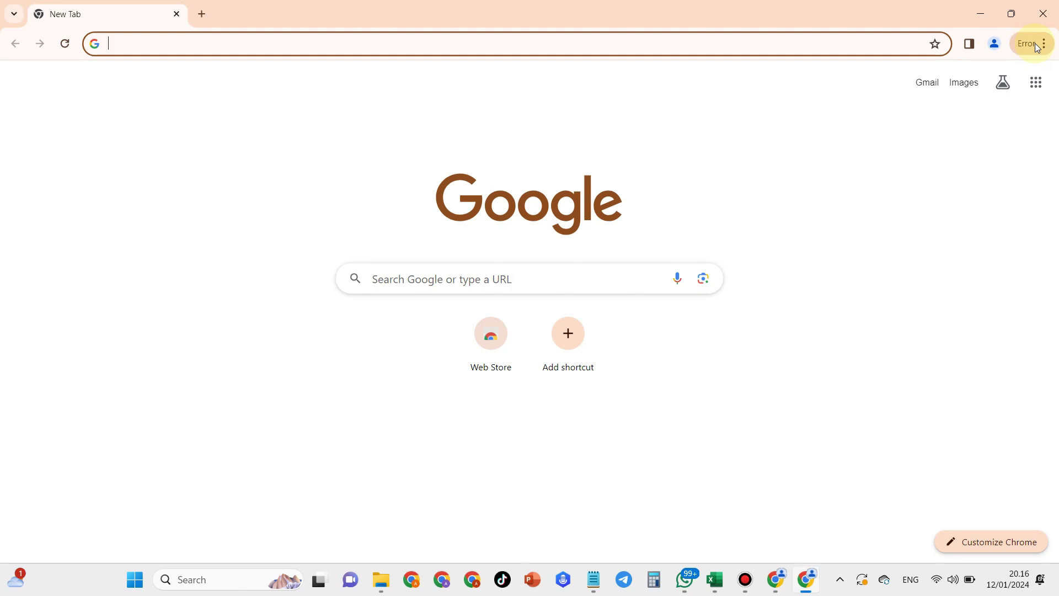
Open Customize profile through the pencil icon in the 'how are you ?' avatar menu
{"action": "left_click", "coordinate": [994, 44]}
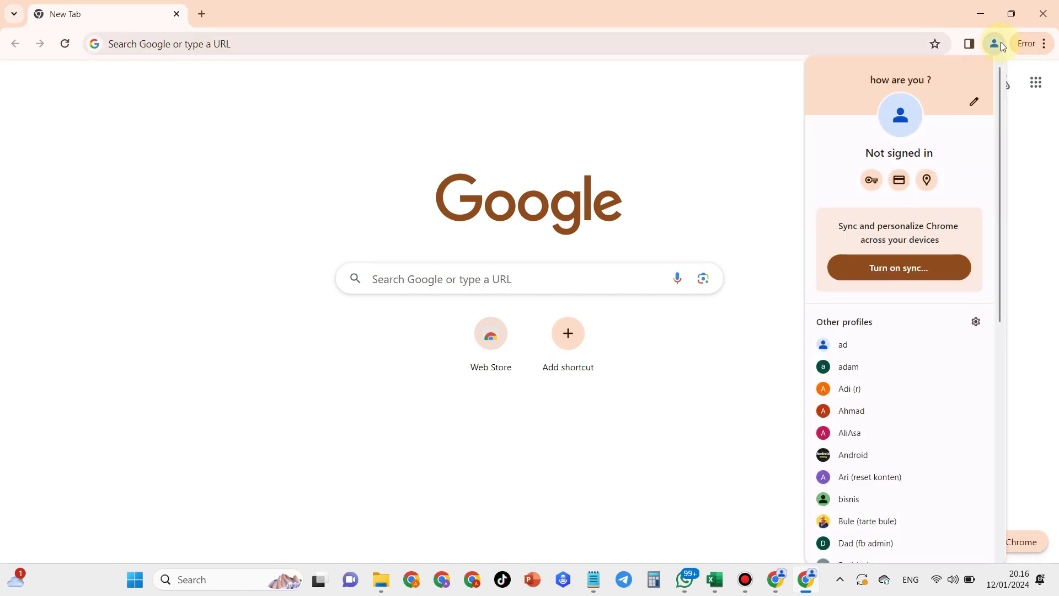
{"action": "left_click", "coordinate": [978, 100]}
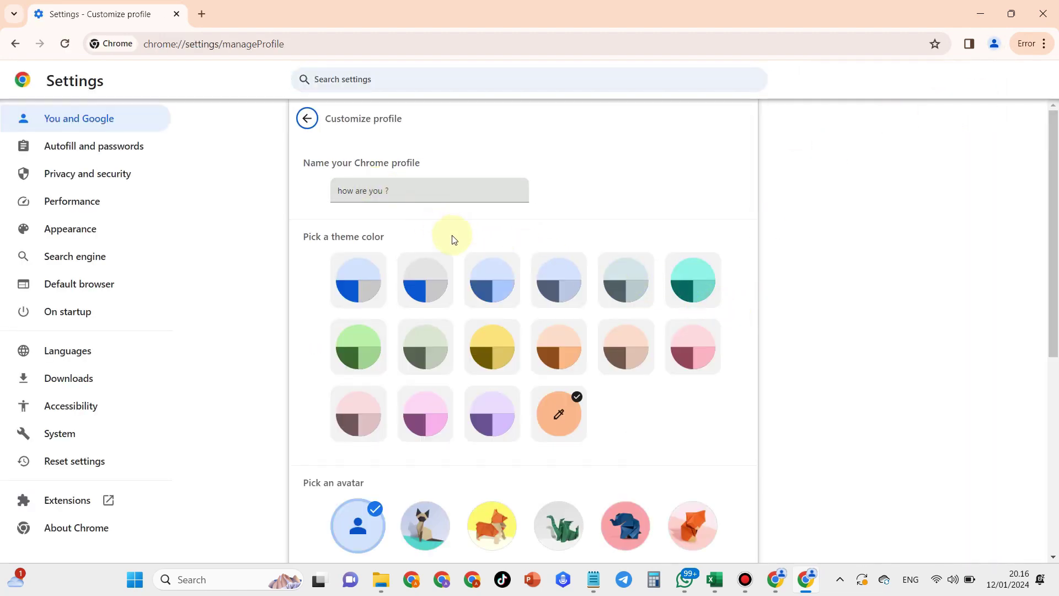
{"action": "scroll", "coordinate": [454, 240], "scroll_direction": "down", "scroll_amount": 3}
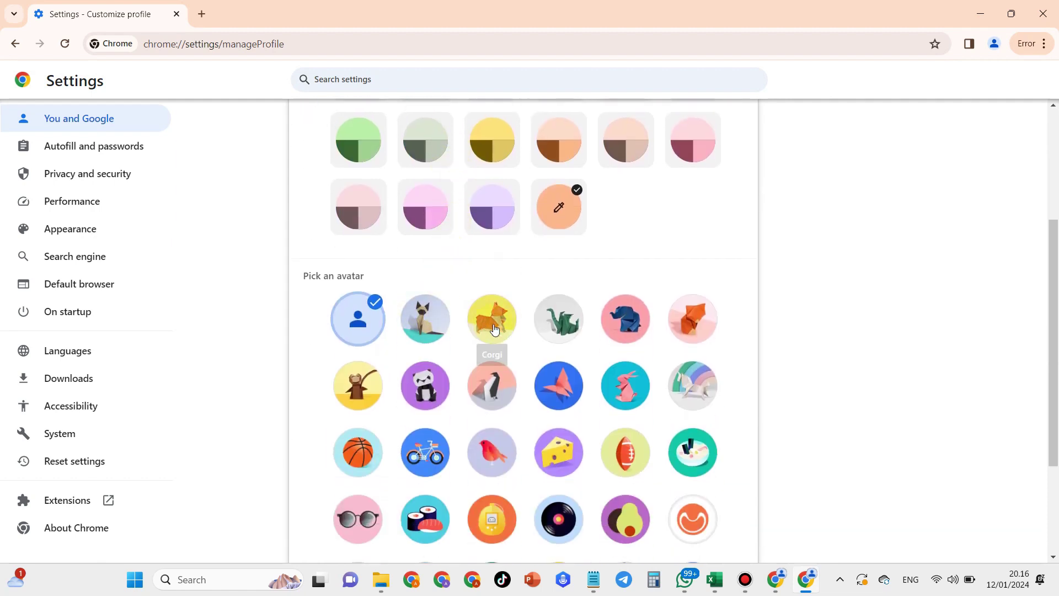
{"action": "scroll", "coordinate": [419, 313], "scroll_direction": "down", "scroll_amount": 3}
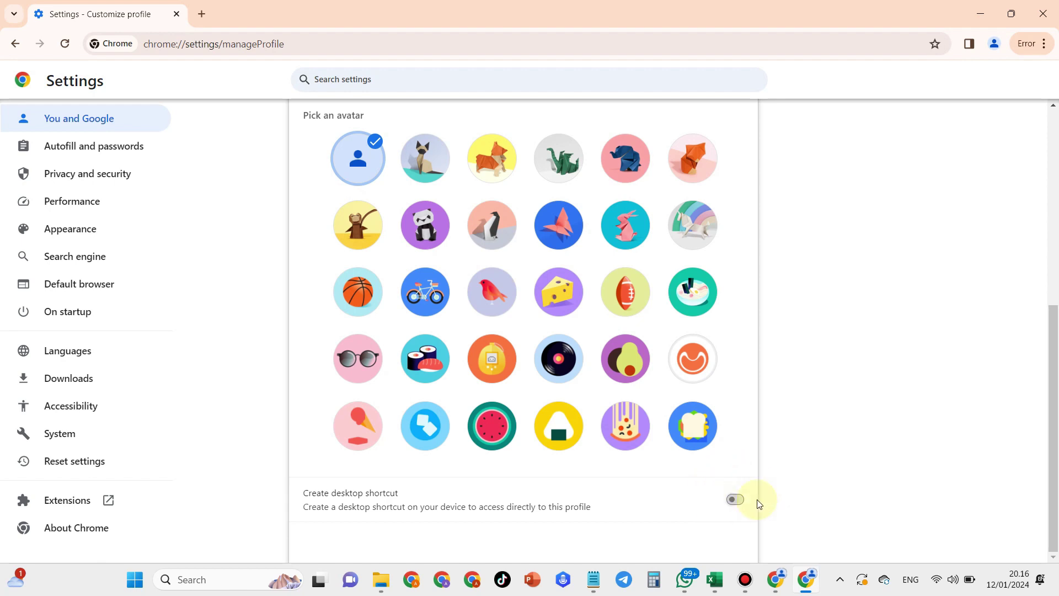
Turn on Create desktop shortcut for 'how are you ?' and close the settings window
{"action": "left_click", "coordinate": [736, 501]}
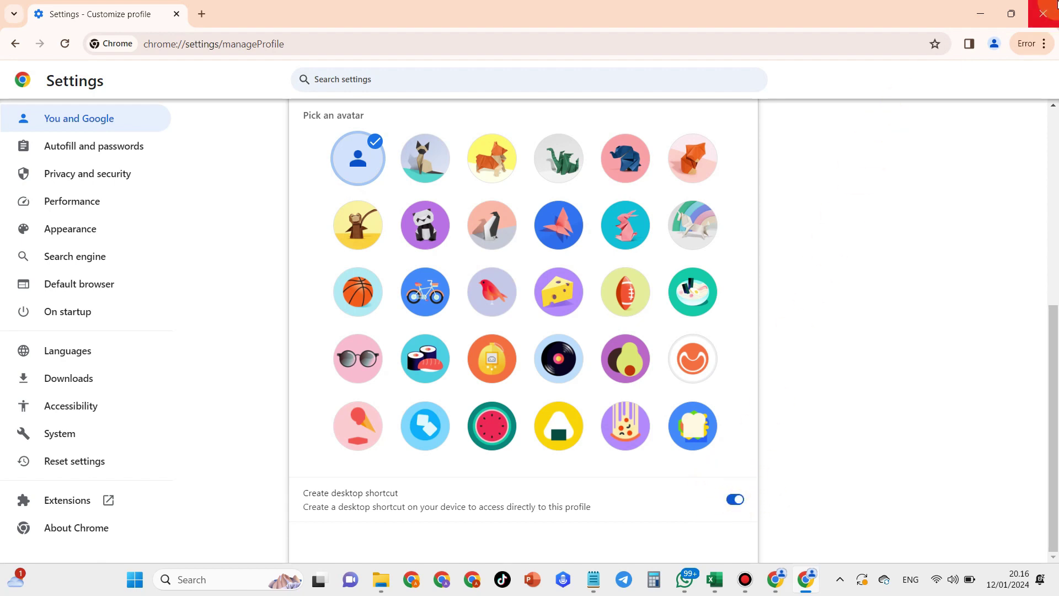
{"action": "left_click", "coordinate": [1044, 9]}
Close the last Chrome window and drag the 'how are you ? - Chrome' shortcut to the desktop centre
{"action": "left_click", "coordinate": [1044, 10]}
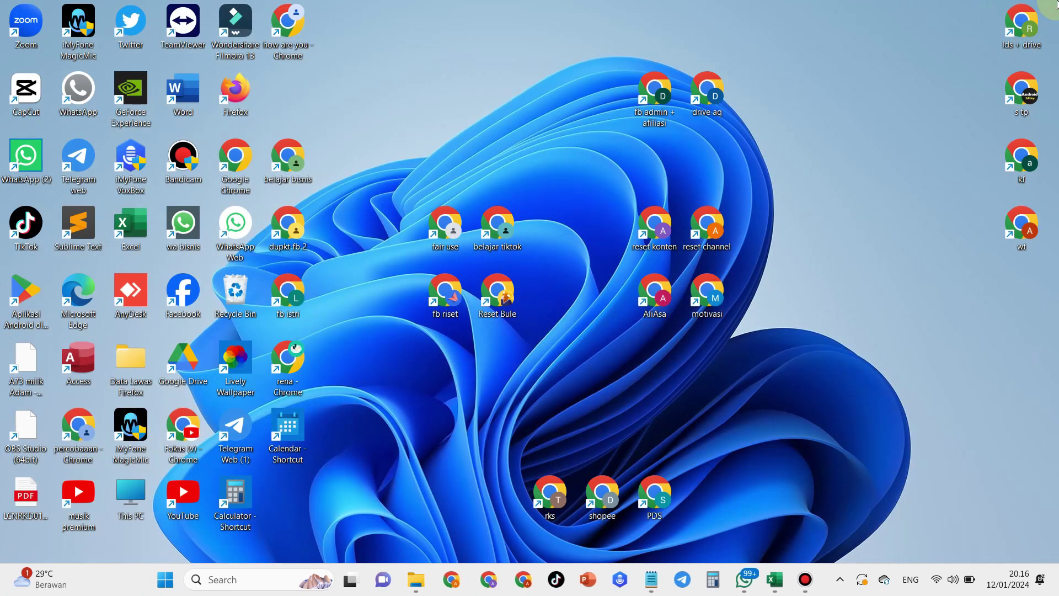
{"action": "mouse_move", "coordinate": [288, 31]}
{"action": "left_mouse_down"}
{"action": "mouse_move", "coordinate": [482, 108]}
{"action": "mouse_move", "coordinate": [496, 161]}
{"action": "mouse_move", "coordinate": [465, 147]}
{"action": "mouse_move", "coordinate": [424, 148]}
{"action": "left_mouse_up"}
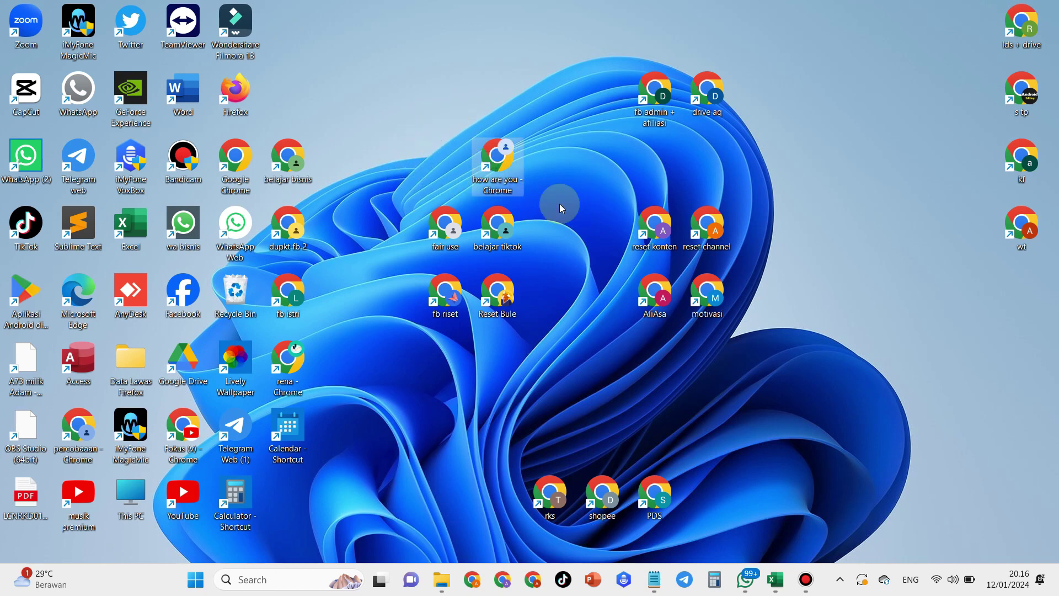
Open Chrome from the 'how are you ?' shortcut, dismiss the ad privacy notice, and check its profile menu
{"action": "double_click", "coordinate": [452, 165]}
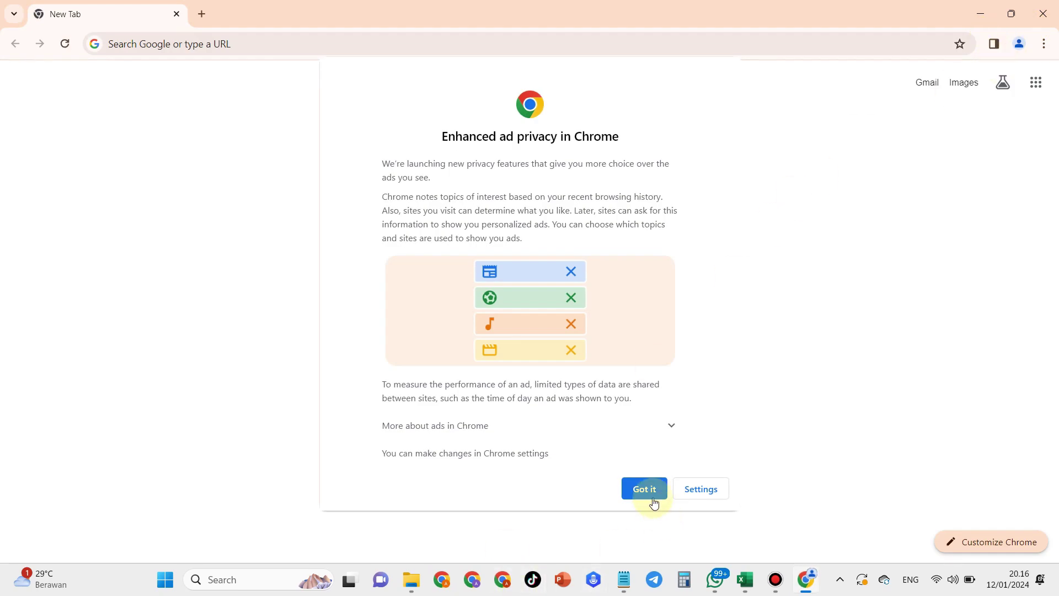
{"action": "left_click", "coordinate": [644, 488]}
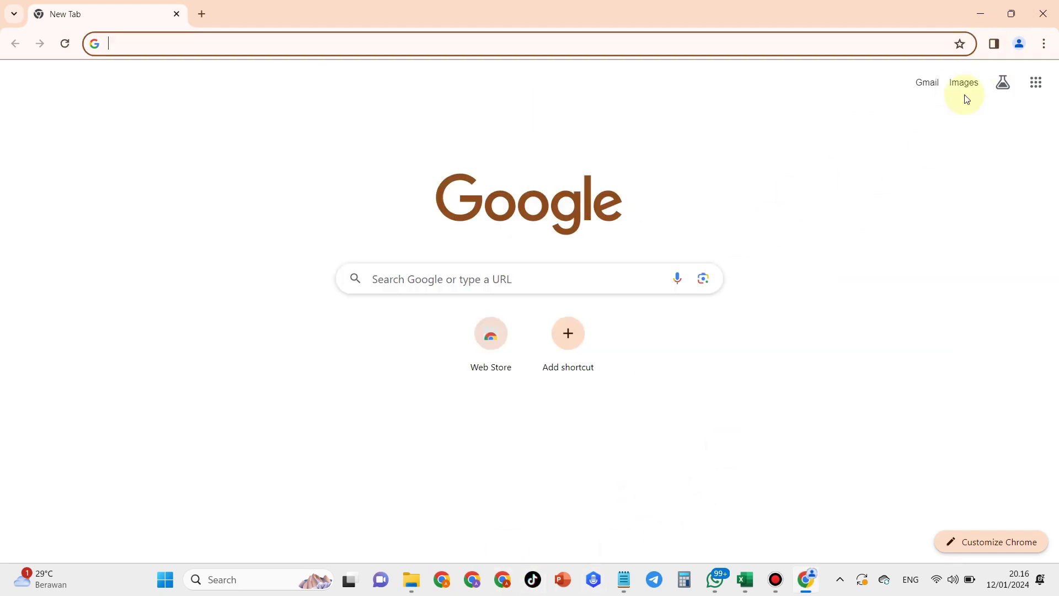
{"action": "left_click", "coordinate": [1019, 44]}
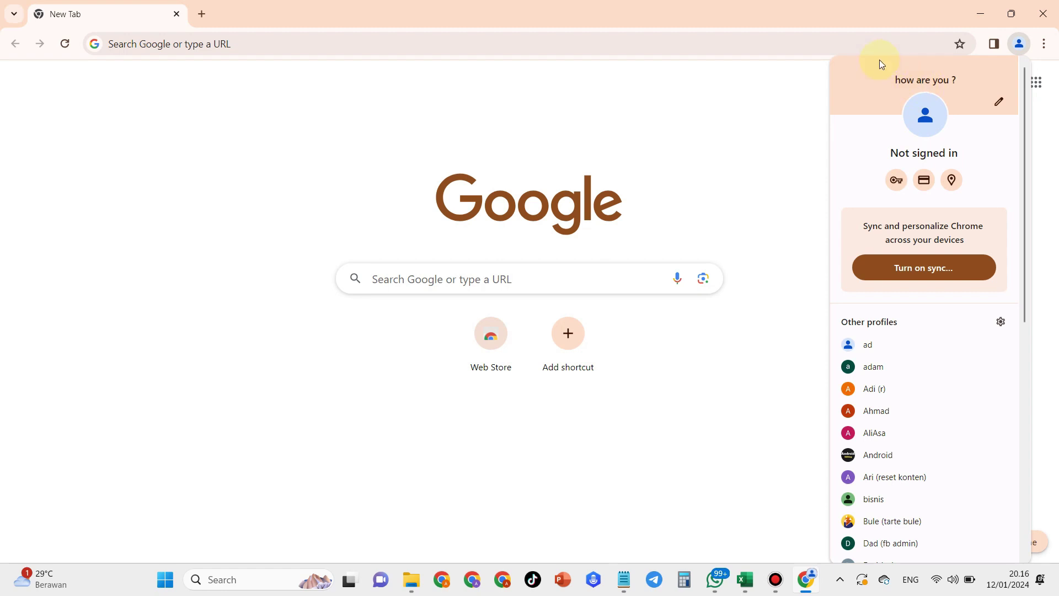
{"action": "left_click", "coordinate": [900, 77]}
{"action": "left_click", "coordinate": [769, 112]}
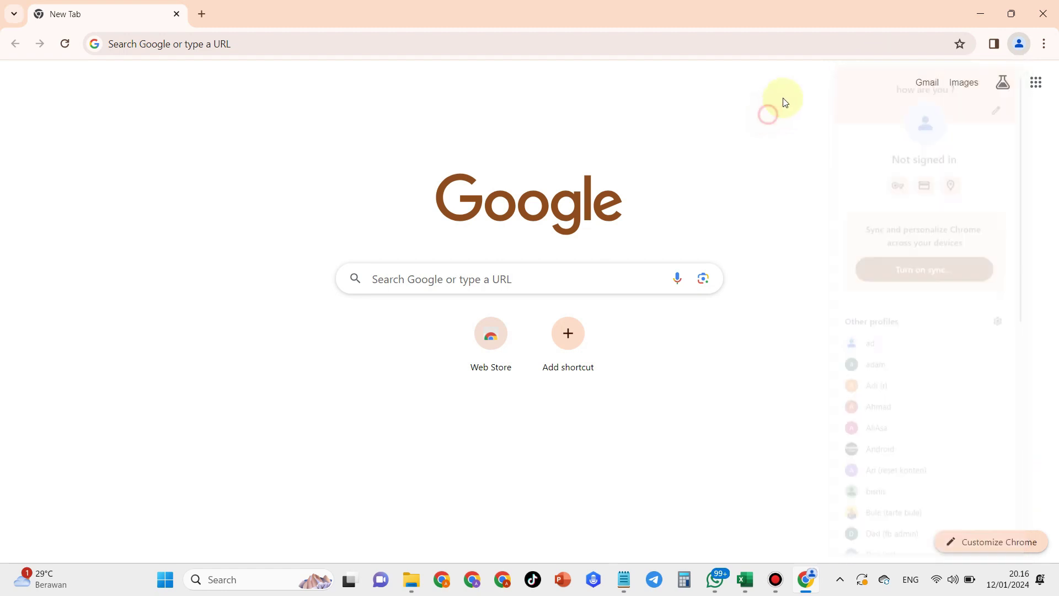